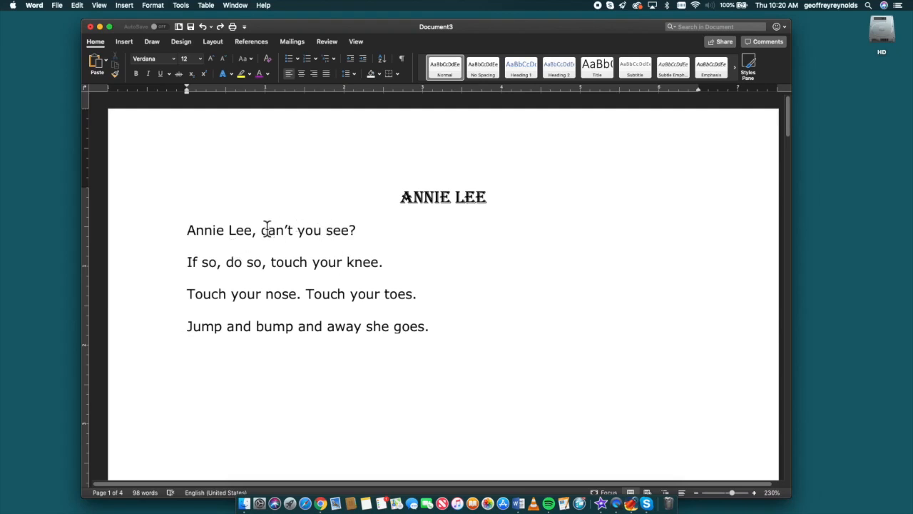
- Make the words "Lee," and "see" bold in the first line of the Annie Lee rhyme
left_click_drag(229, 231, 258, 233)
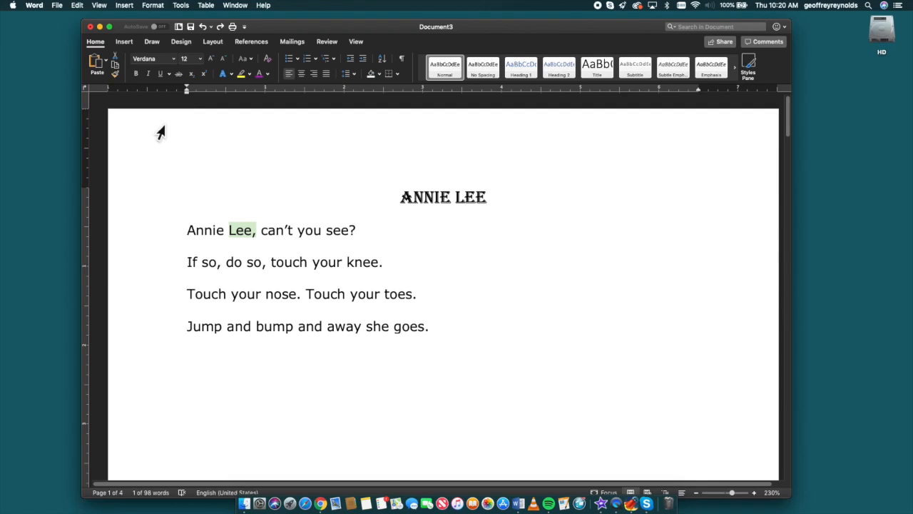
left_click(138, 77)
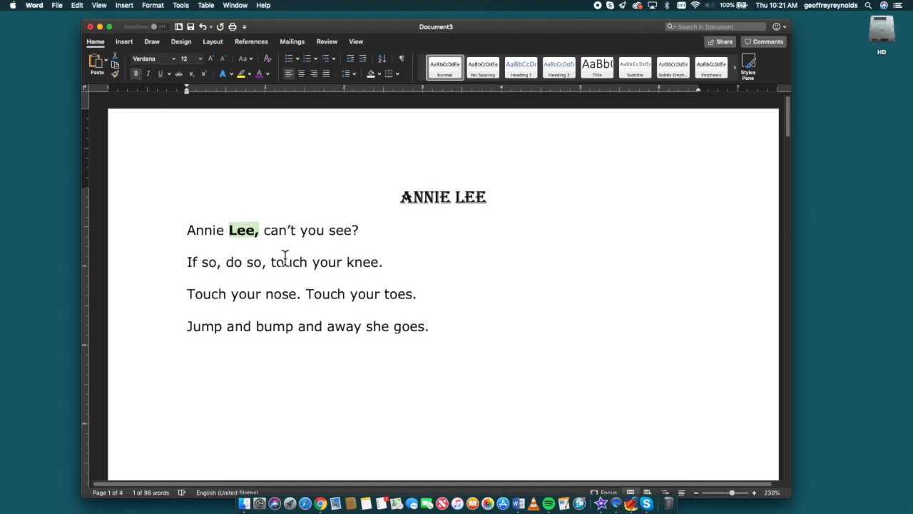
left_click(332, 235)
left_click(136, 74)
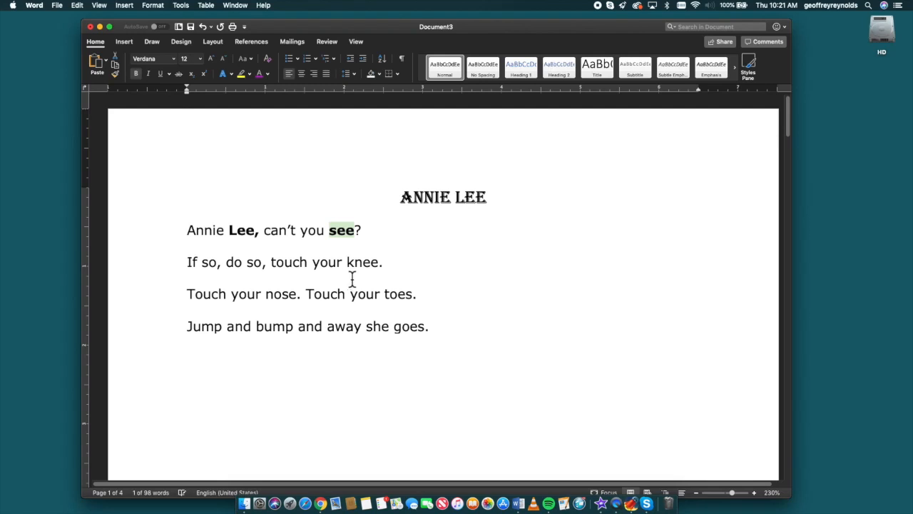
- Make the word "knee" in the second line bold and remove the bold formatting again
left_click_drag(349, 264, 382, 269)
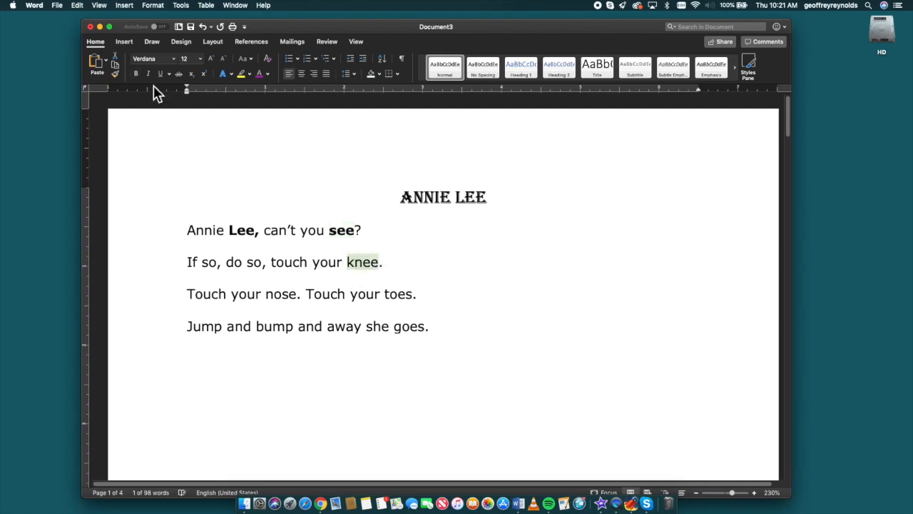
left_click(136, 74)
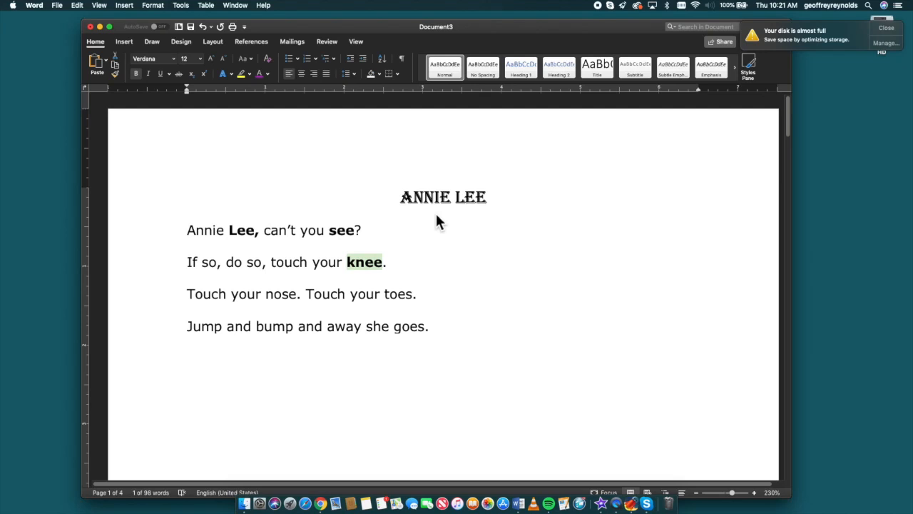
left_click(137, 75)
left_click(398, 266)
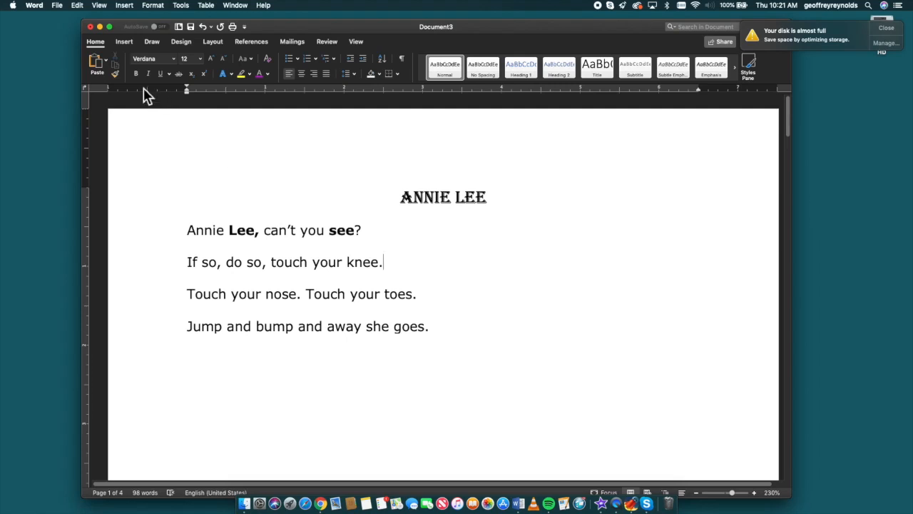
- Apply bold to the word "knee" at the end of the second line
left_click_drag(347, 261, 379, 261)
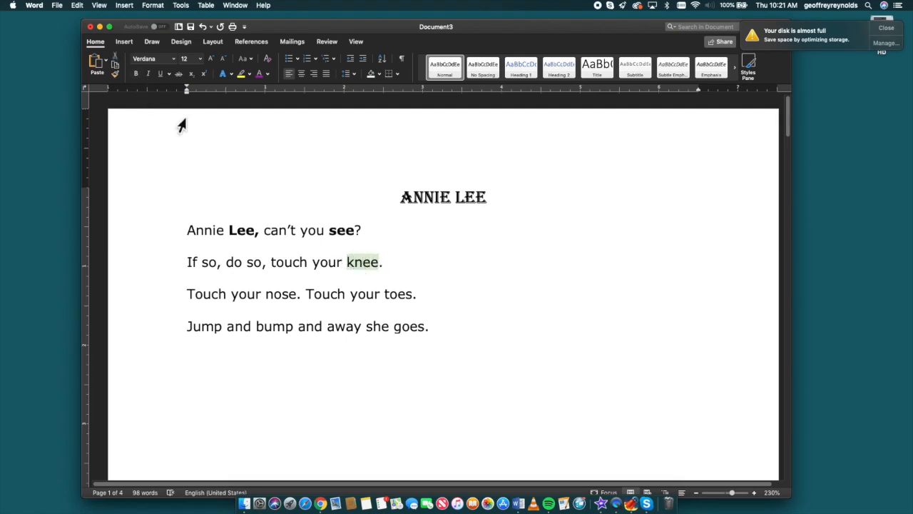
left_click(136, 73)
left_click(412, 244)
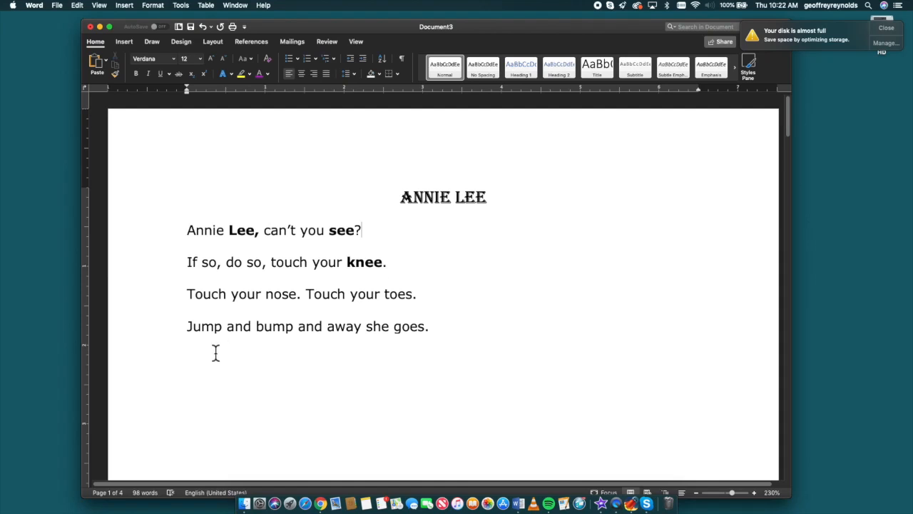
- Underline the words "Jump" and "bump" in the last line of the rhyme
left_click_drag(187, 327, 222, 326)
left_click(162, 74)
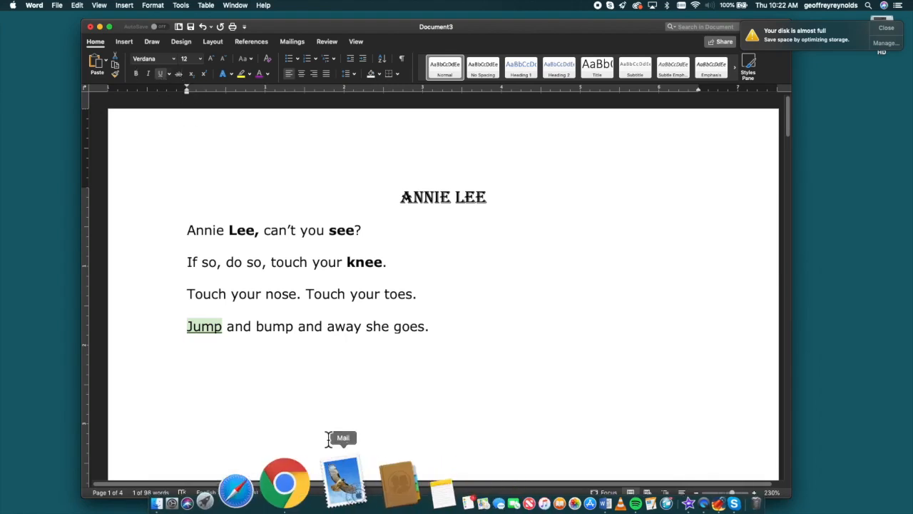
left_click(262, 328)
left_click_drag(262, 329, 293, 330)
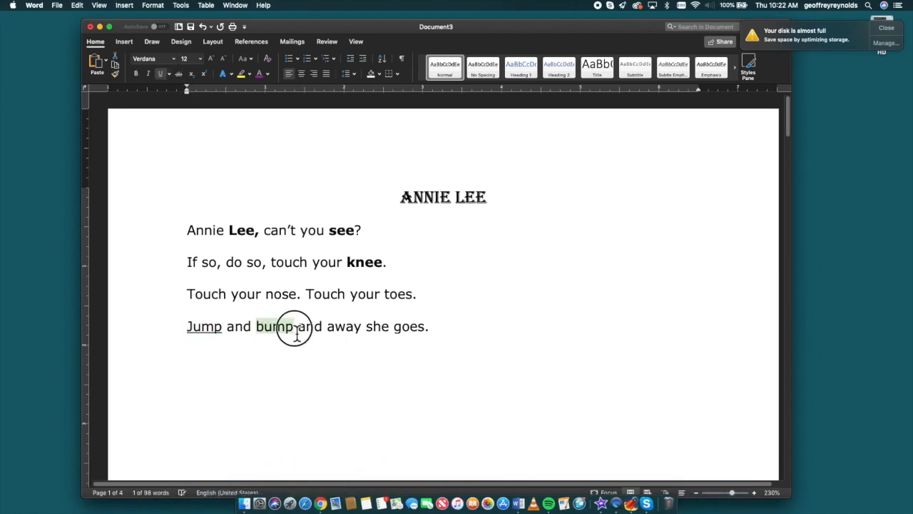
left_click(160, 74)
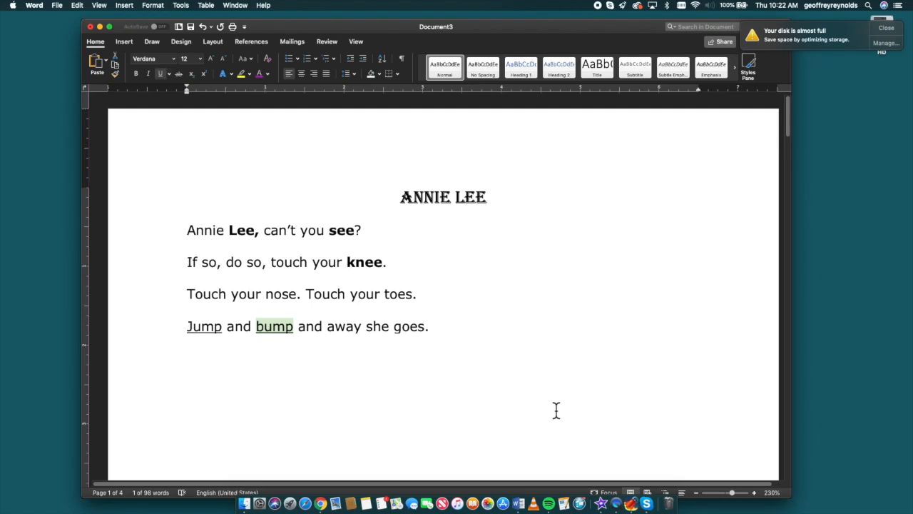
- Remove the underline from "bump" and reapply it with the Repeat Underline Style command
left_click(159, 74)
left_click(77, 6)
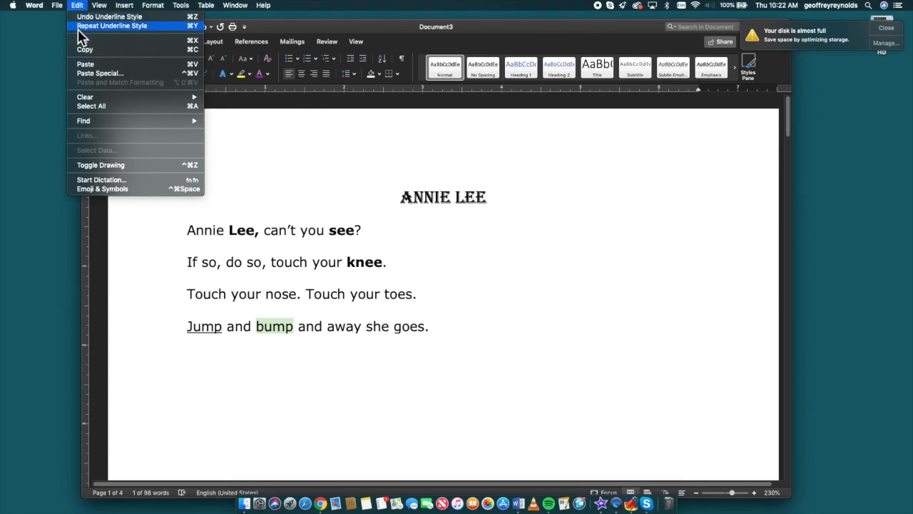
left_click(81, 29)
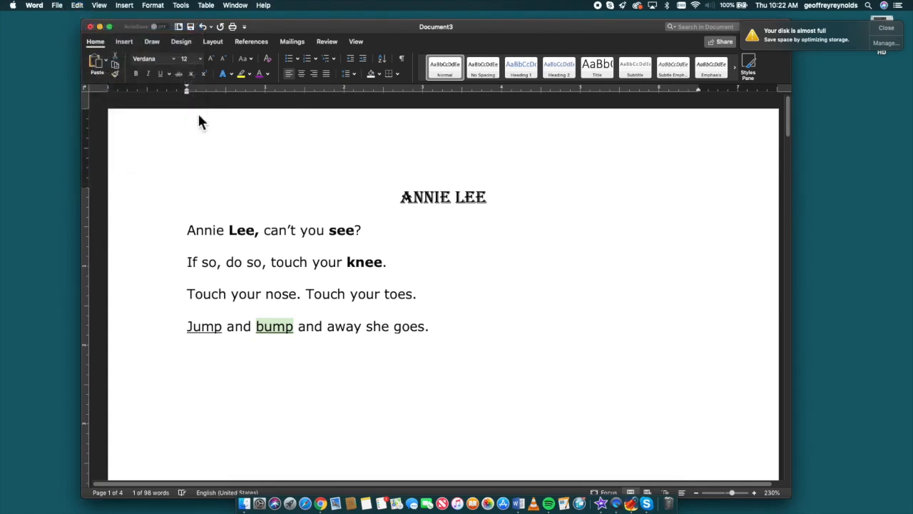
left_click(551, 350)
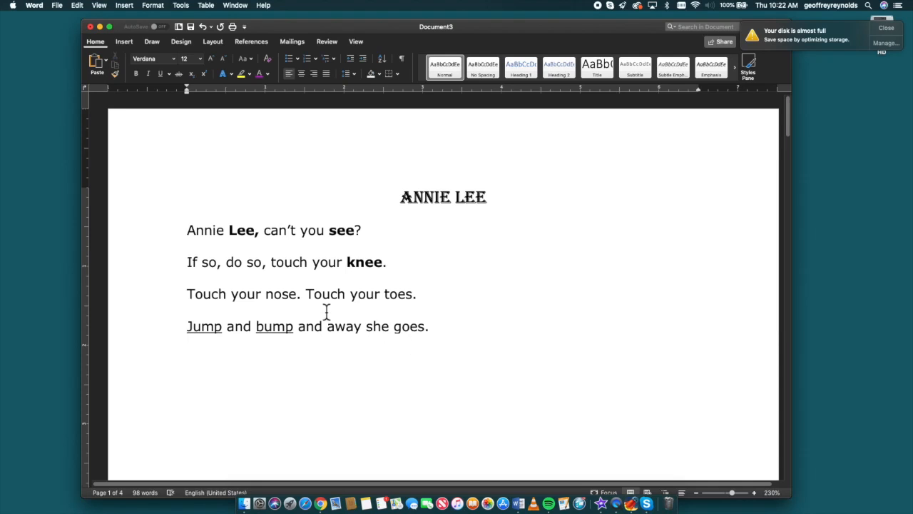
- Italicize the words "nose" and "toes" in the third line of the rhyme
left_click_drag(267, 295, 298, 302)
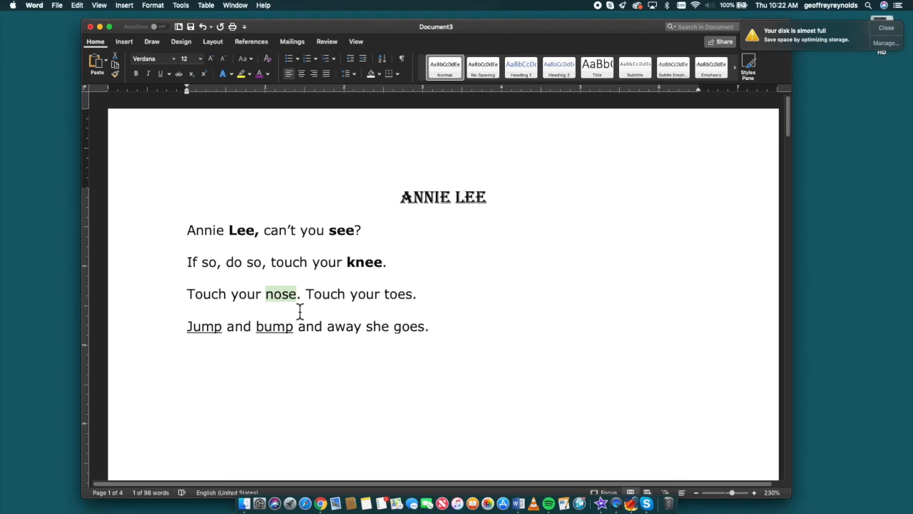
left_click(149, 73)
double_click(399, 295)
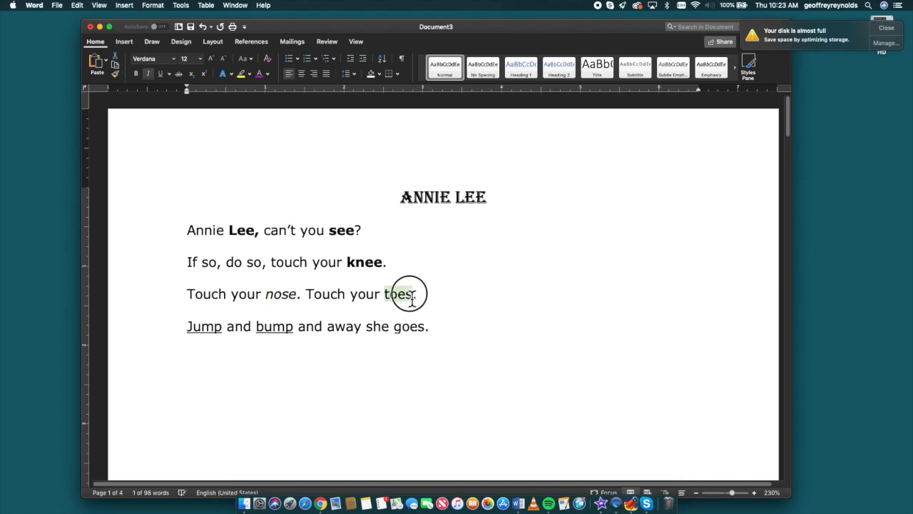
left_click(148, 73)
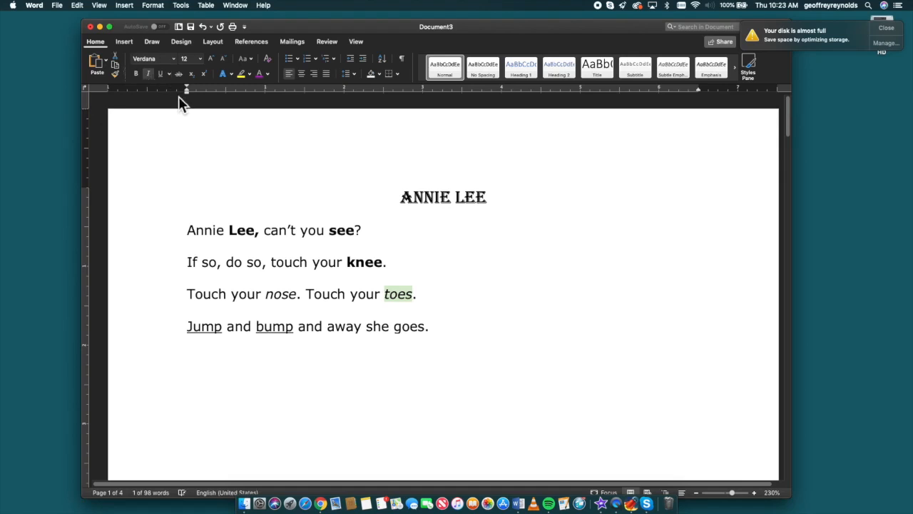
- Italicize the word "goes" at the end of the last line and deselect it
left_click(400, 328)
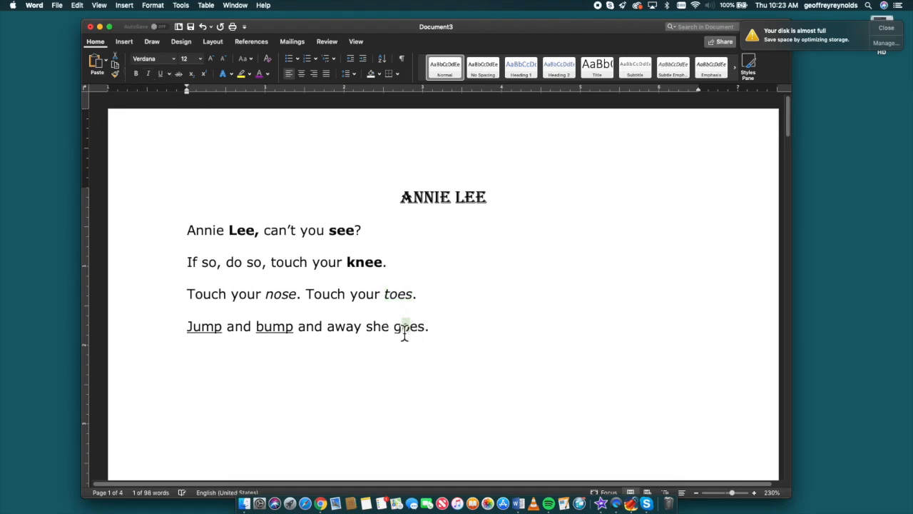
left_click(400, 328)
double_click(400, 328)
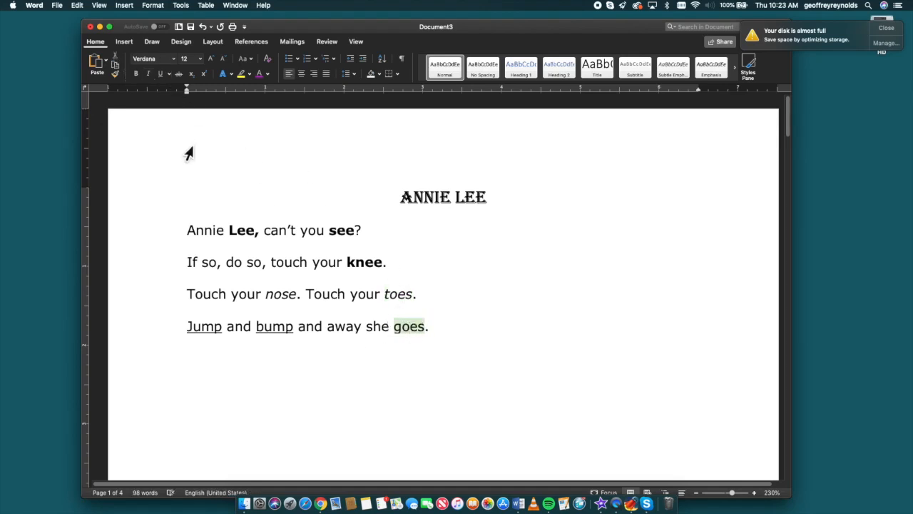
left_click(147, 74)
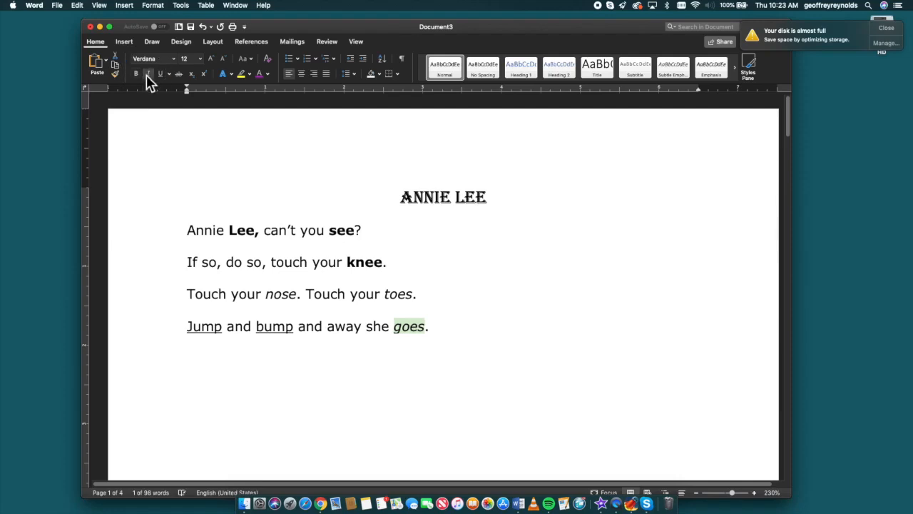
left_click(476, 314)
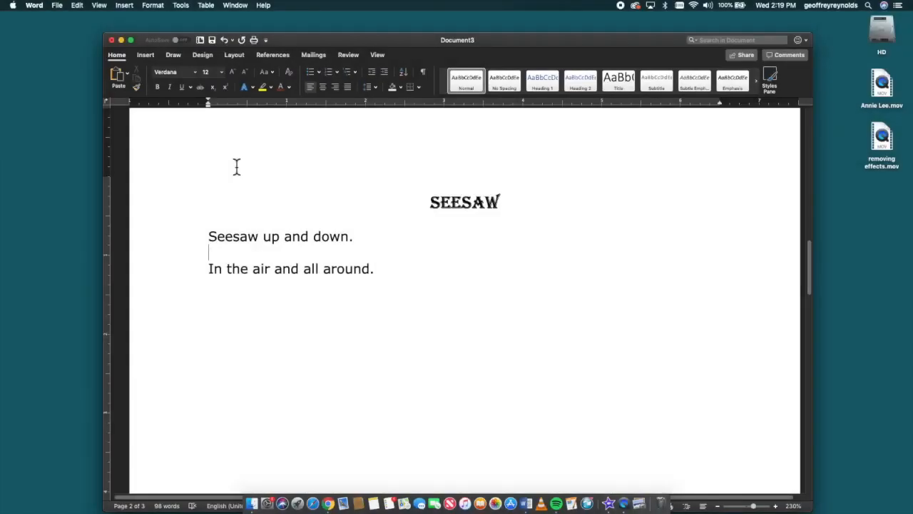
- Open the font settings for the word "Seesaw" in the Seesaw rhyme's first line and choose the Luminari font
left_click_drag(207, 237, 262, 243)
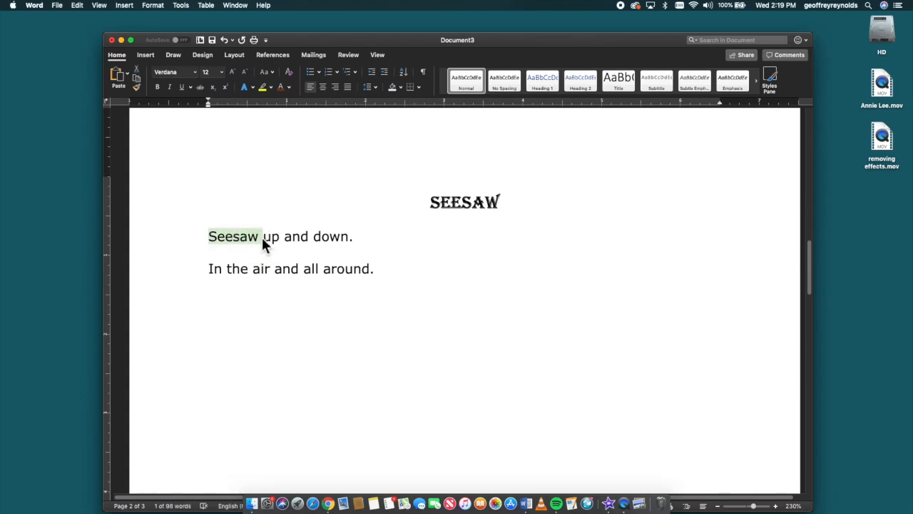
left_click(154, 6)
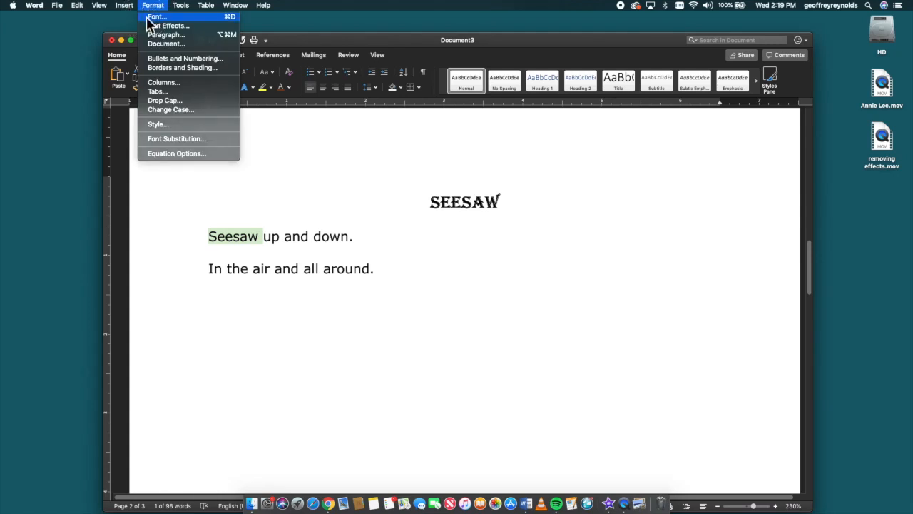
left_click(146, 16)
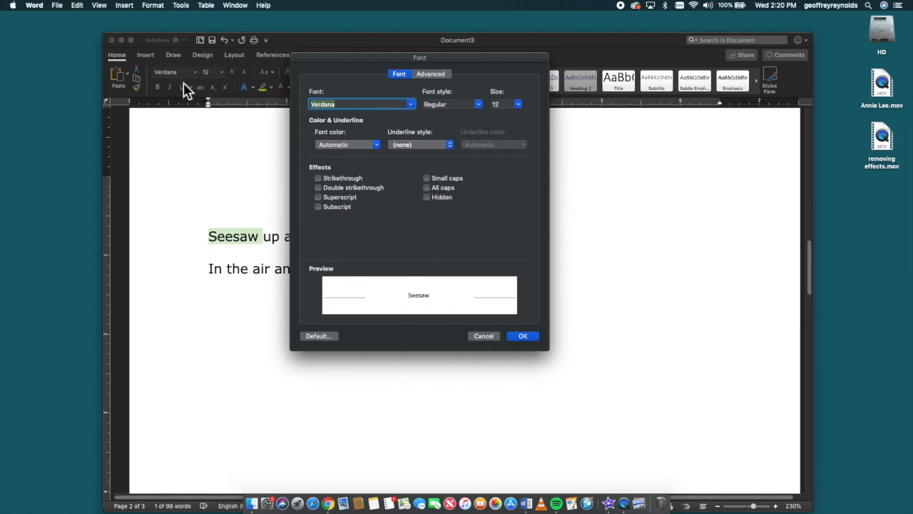
left_click(410, 105)
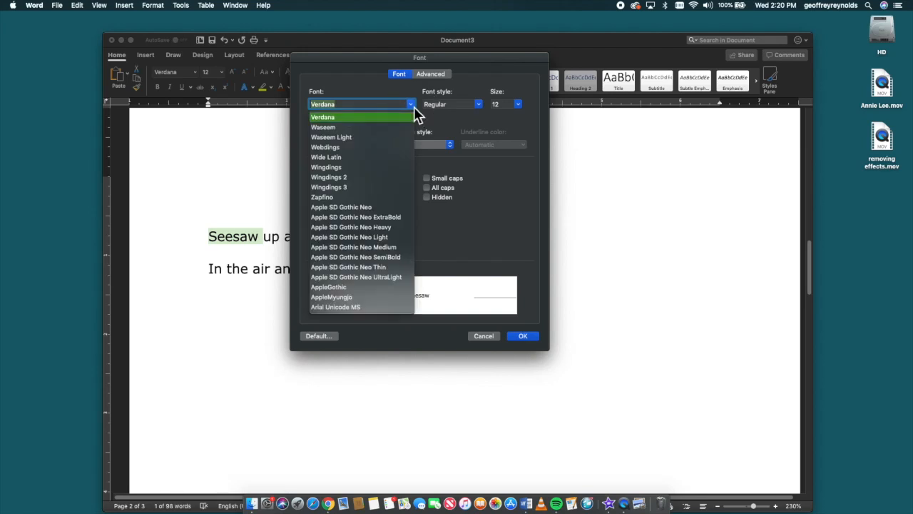
scroll(393, 179, "up", 15)
scroll(385, 175, "up", 10)
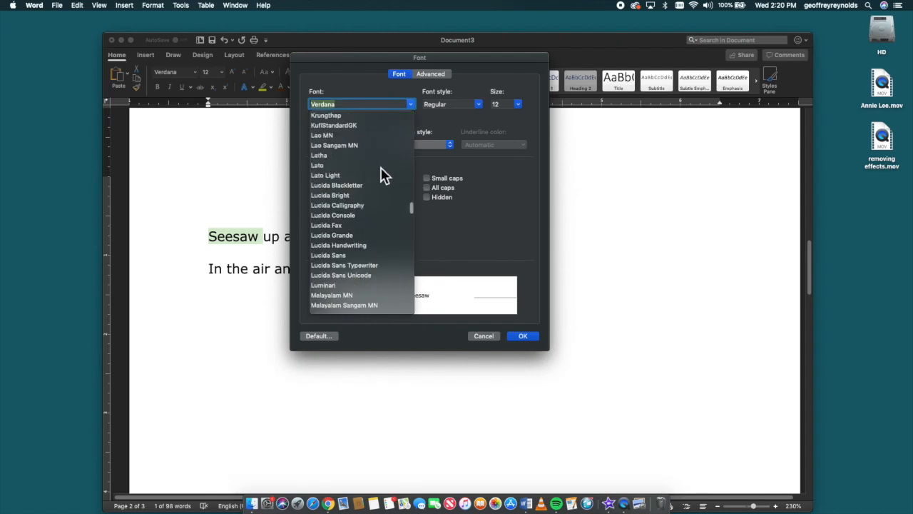
scroll(347, 264, "down", 1)
left_click(333, 275)
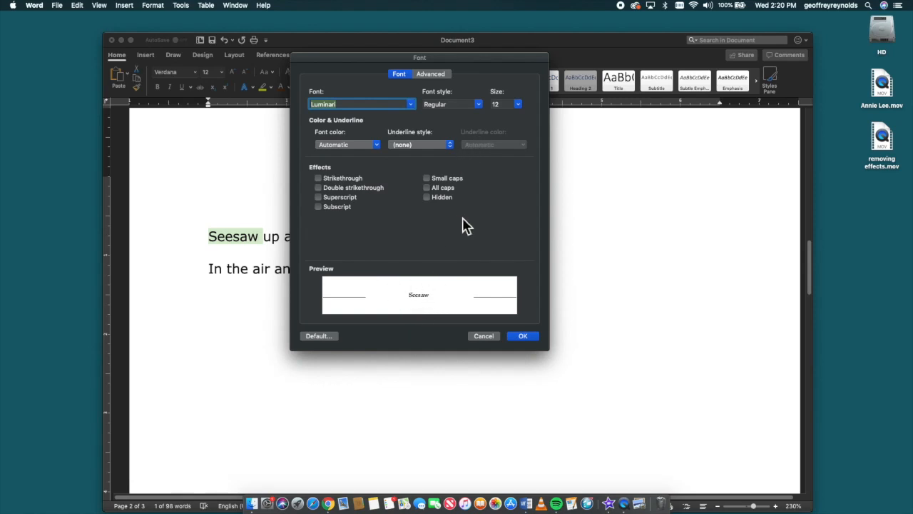
- Set the font style for "Seesaw" to Bold and its size to 18
left_click(479, 107)
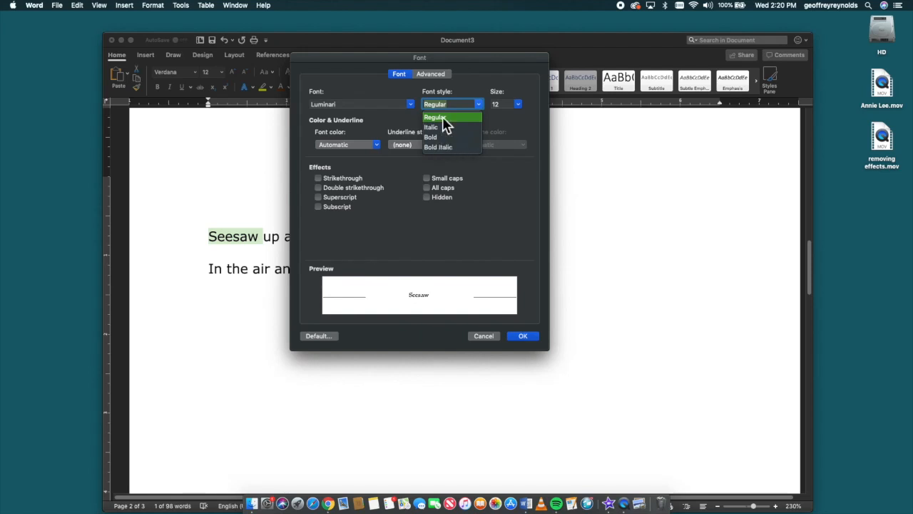
left_click(437, 137)
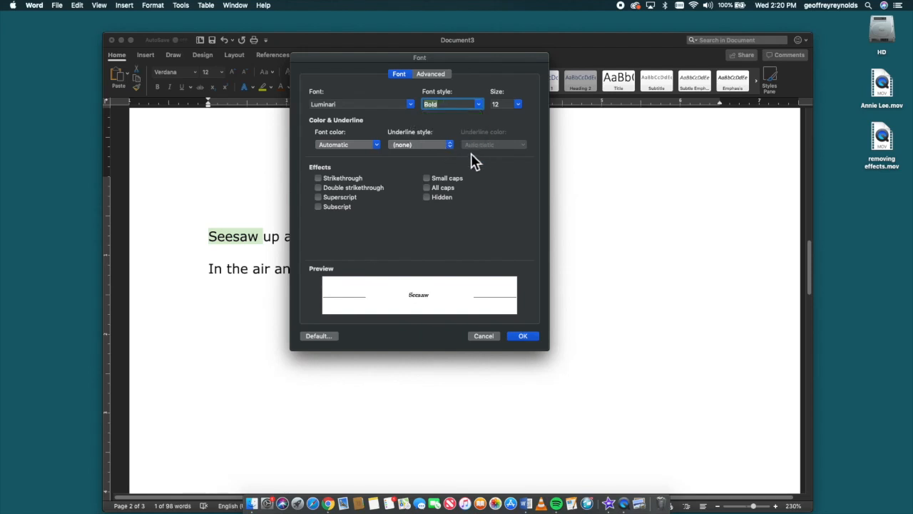
left_click(519, 104)
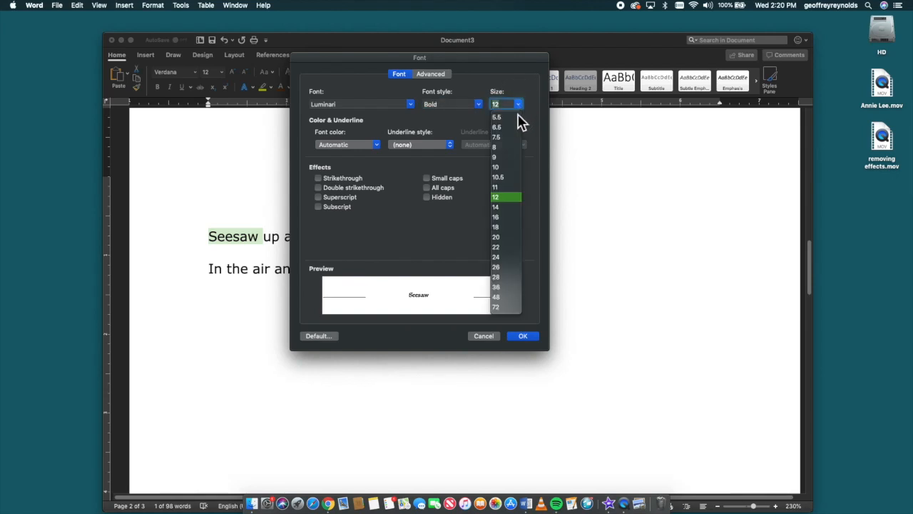
left_click(503, 227)
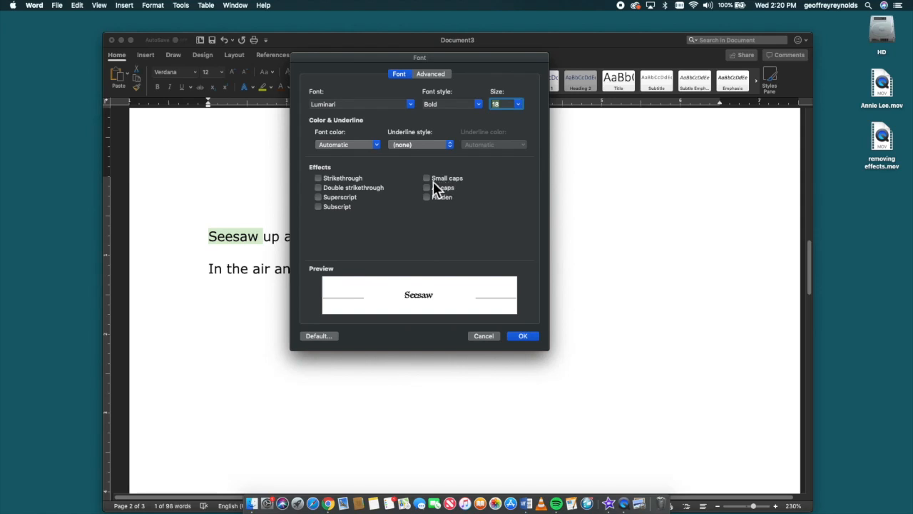
- Choose a dark orange theme color as the font color for "Seesaw" and apply the font settings
left_click(381, 153)
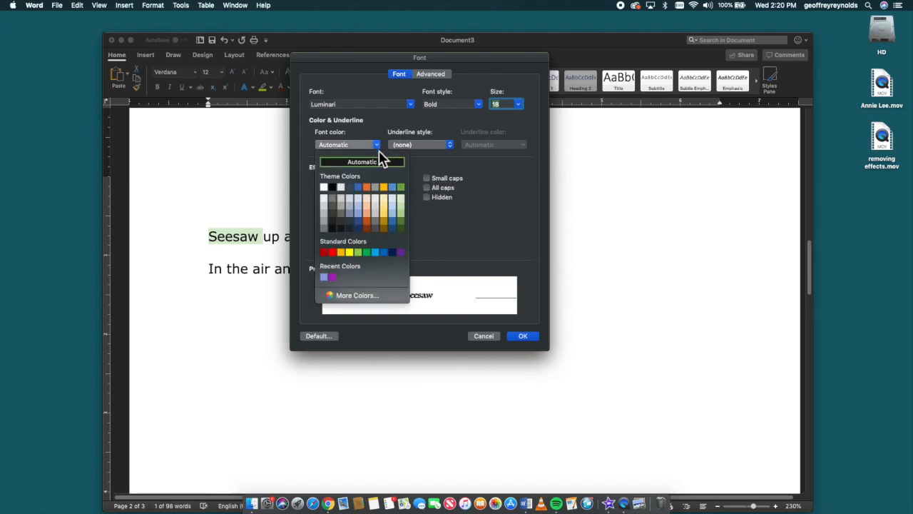
left_click(368, 222)
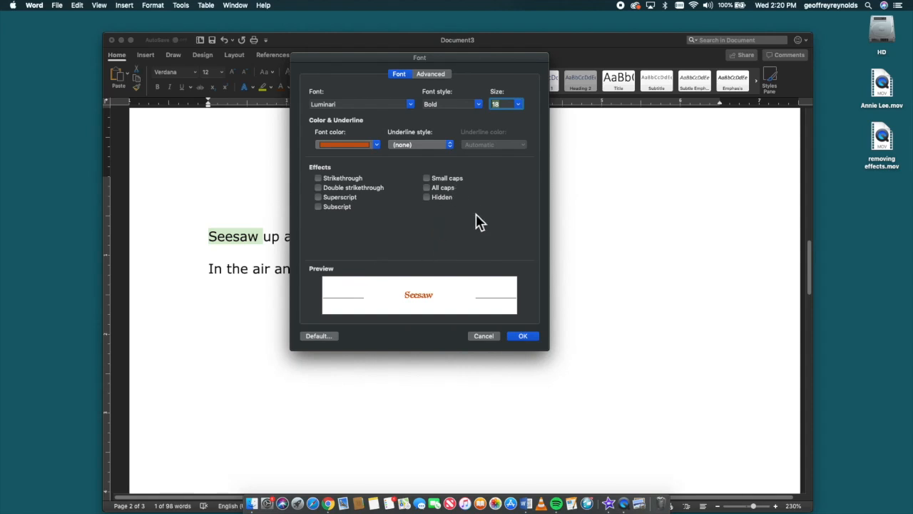
left_click(530, 337)
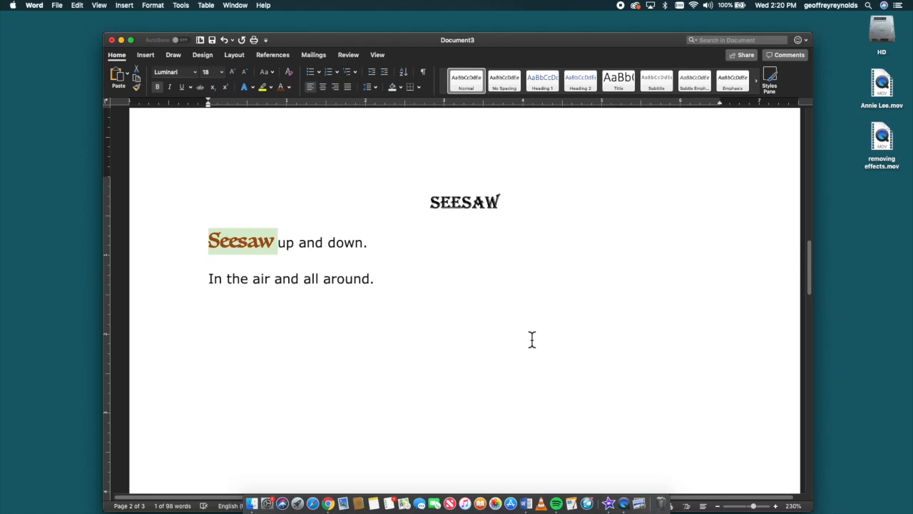
- Set the font of the letter "a" in "air" in the Seesaw rhyme's second line to Chalkboard, size 20
left_click(514, 326)
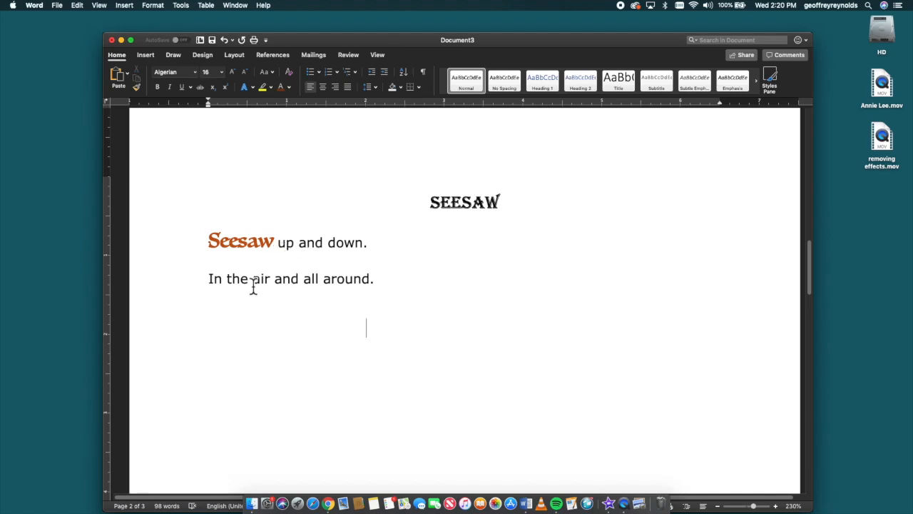
left_click_drag(254, 283, 261, 283)
left_click_drag(261, 282, 255, 281)
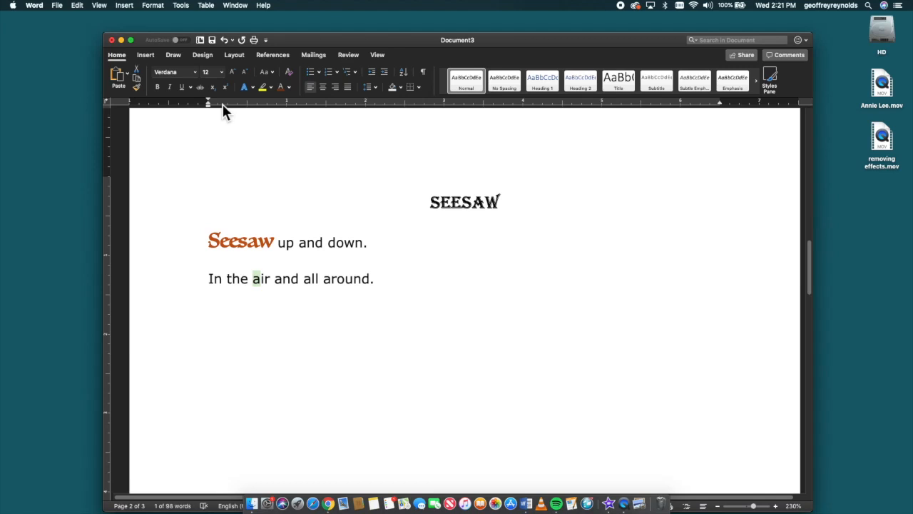
left_click(153, 7)
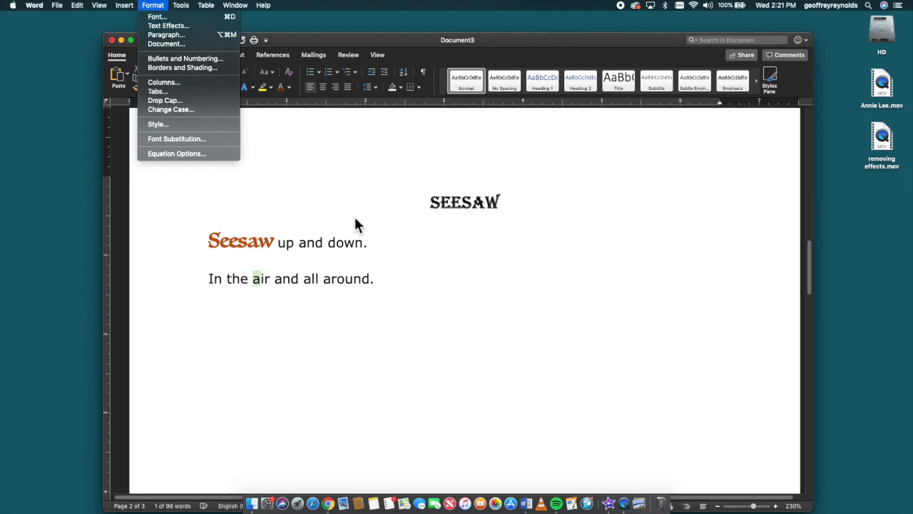
left_click(494, 337)
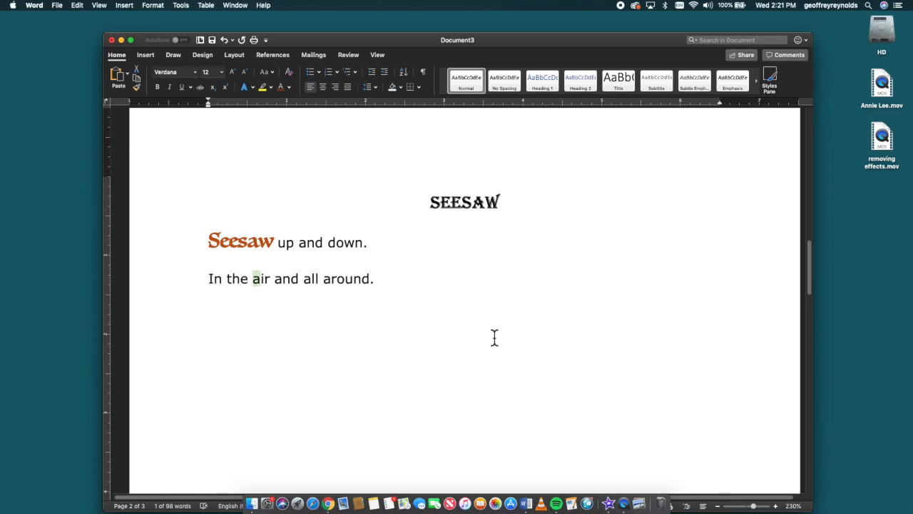
key("super+d")
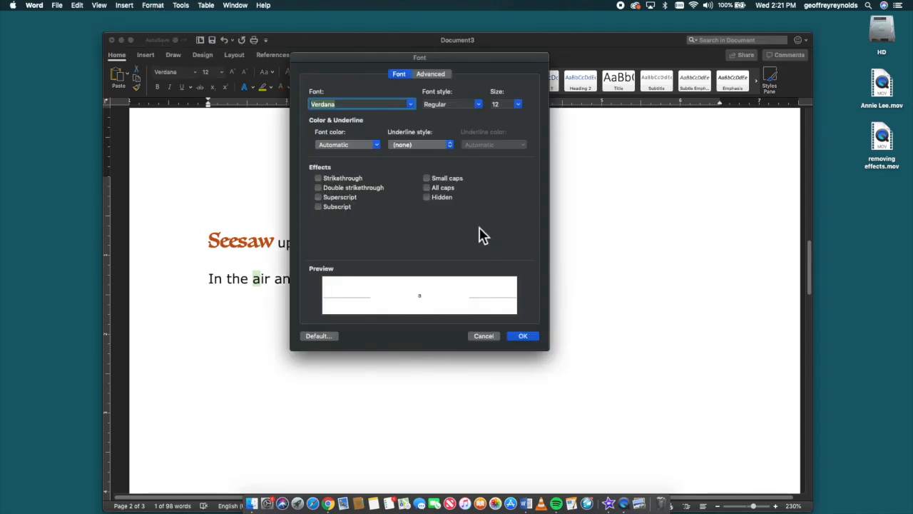
left_click(411, 105)
scroll(386, 209, "up", 10)
scroll(378, 200, "up", 20)
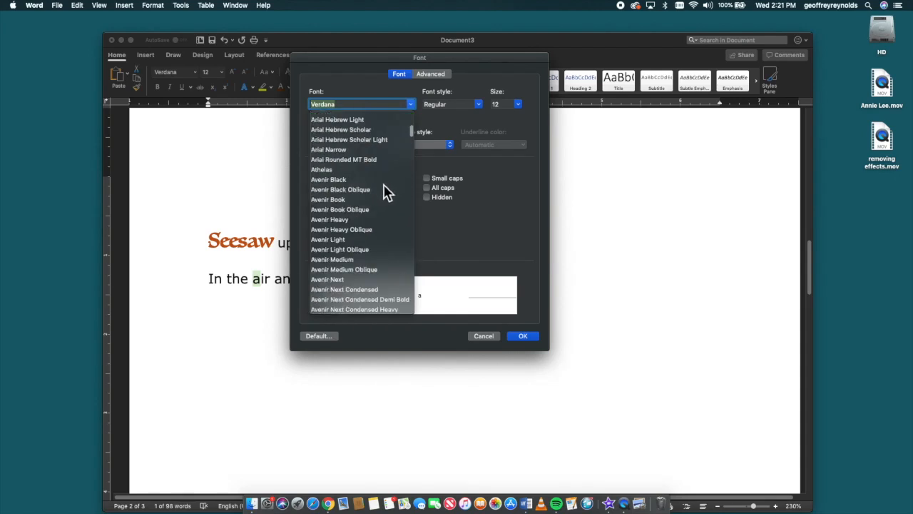
scroll(337, 201, "down", 15)
scroll(354, 220, "down", 10)
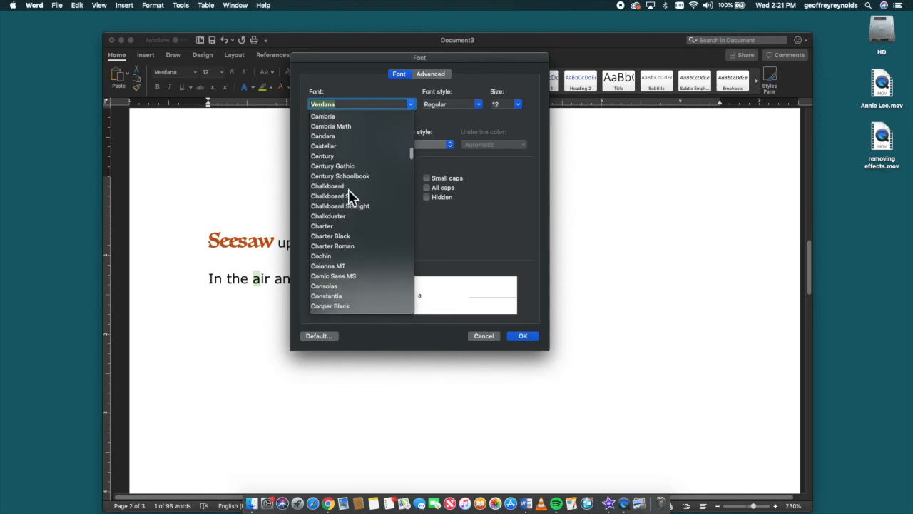
left_click(340, 187)
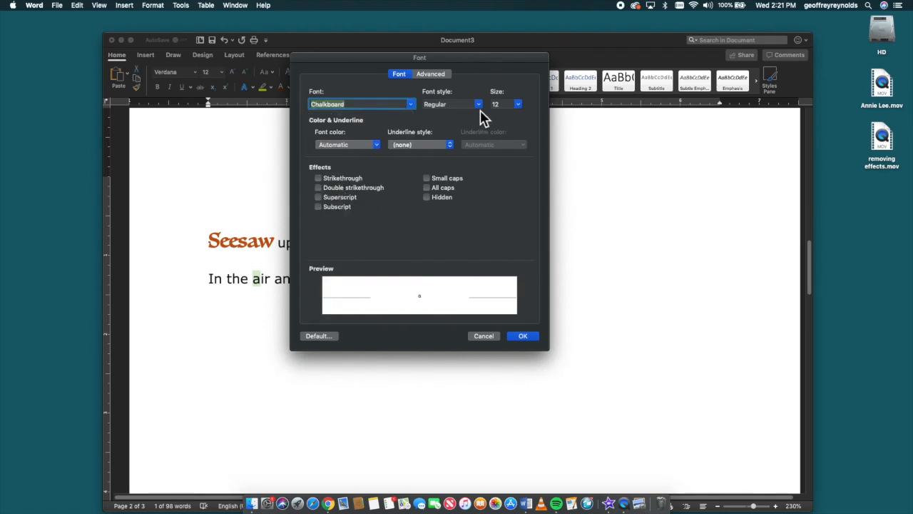
left_click(519, 105)
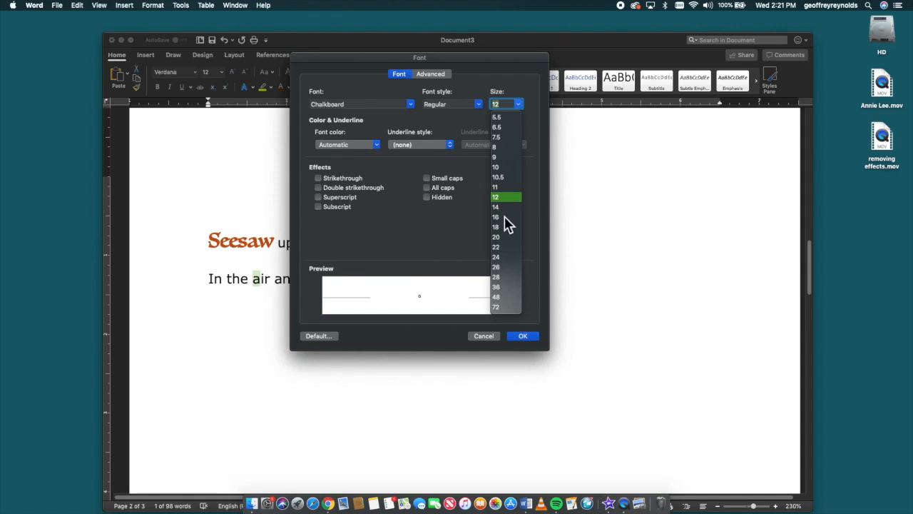
left_click(503, 237)
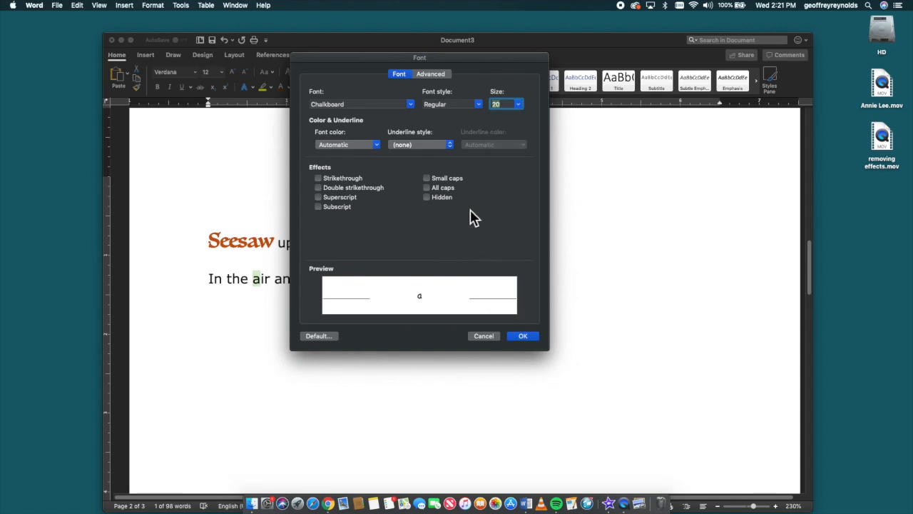
- Give the letter "a" a double underline in a blue theme color, apply the font settings and deselect it
left_click(451, 146)
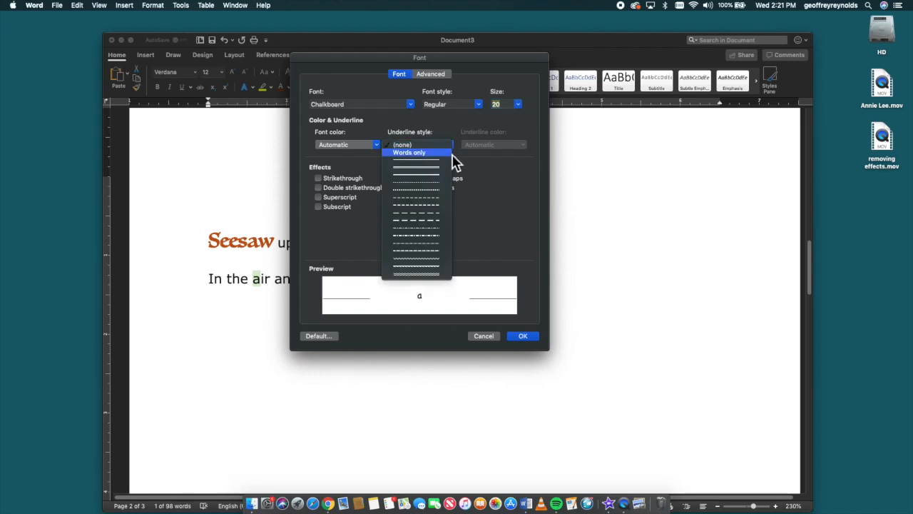
left_click(449, 176)
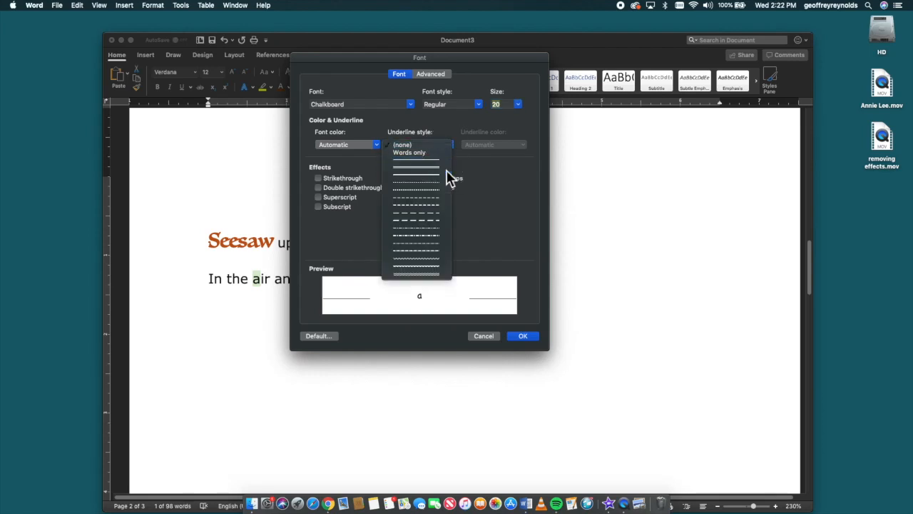
left_click(525, 147)
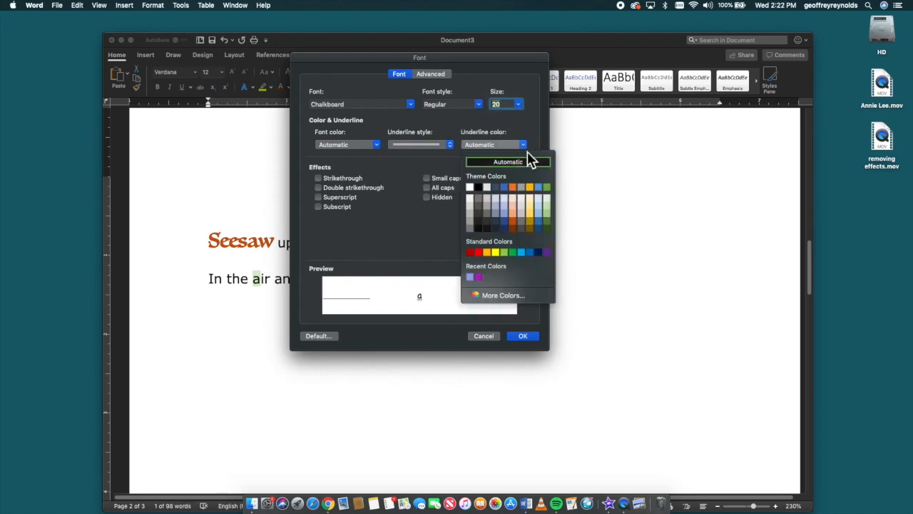
left_click(540, 228)
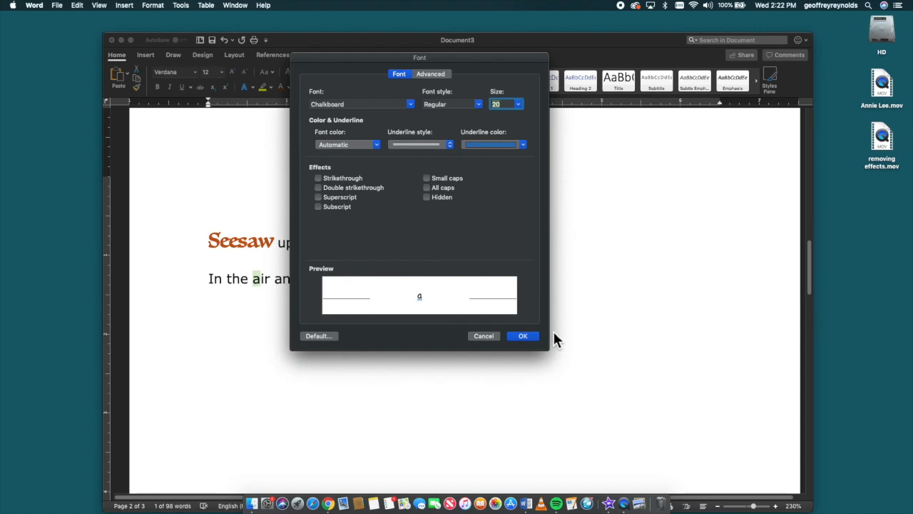
left_click(521, 337)
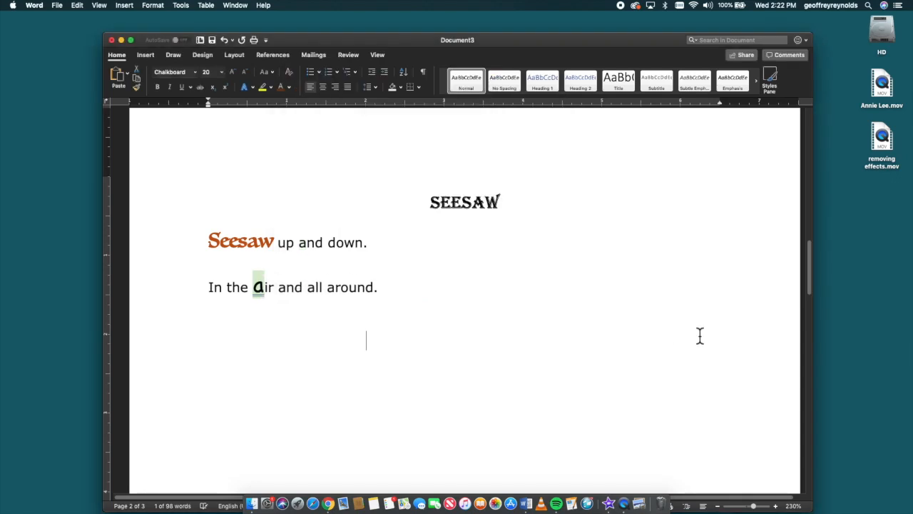
left_click(579, 379)
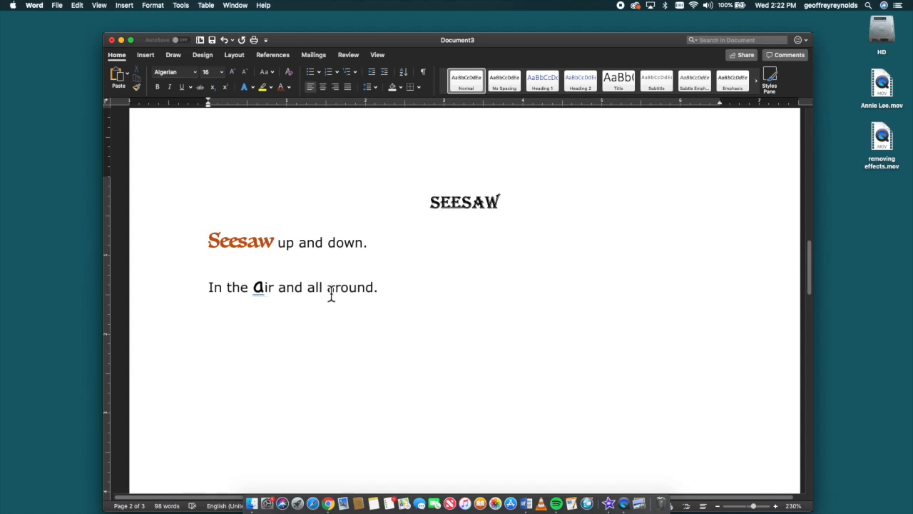
left_click_drag(331, 292, 393, 289)
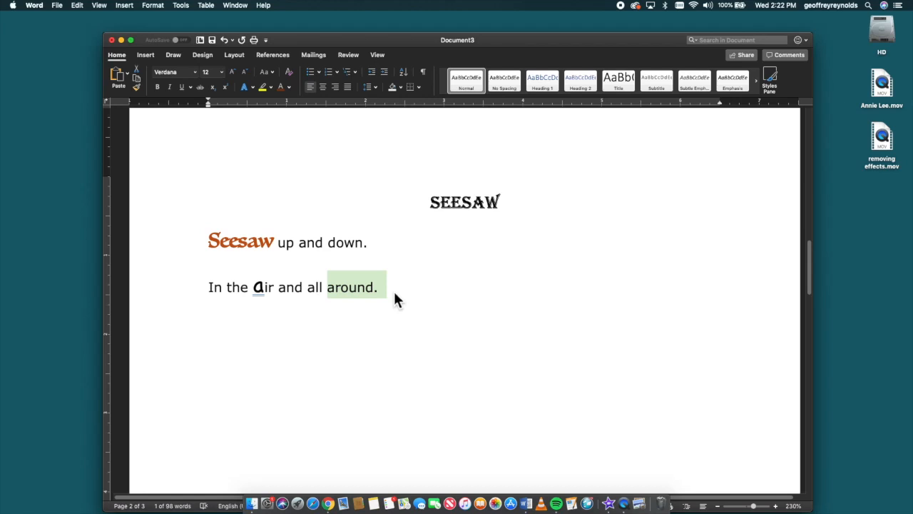
left_click(431, 293)
left_click(621, 6)
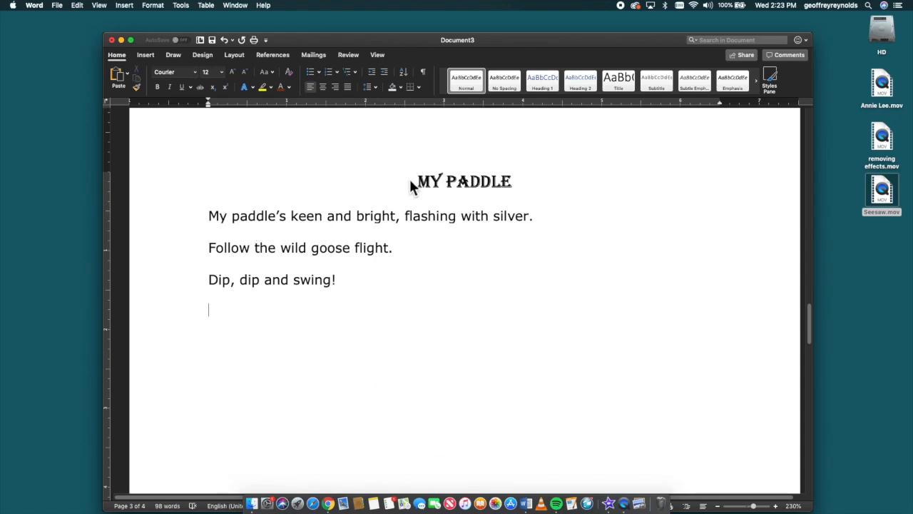
- Try to apply the double strikethrough effect to the title "My Paddle"
left_click_drag(418, 182, 497, 183)
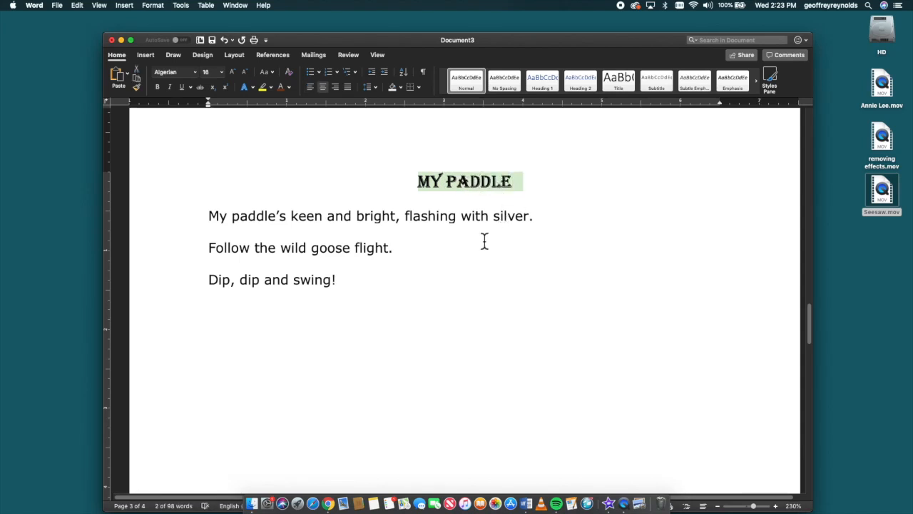
right_click(472, 291)
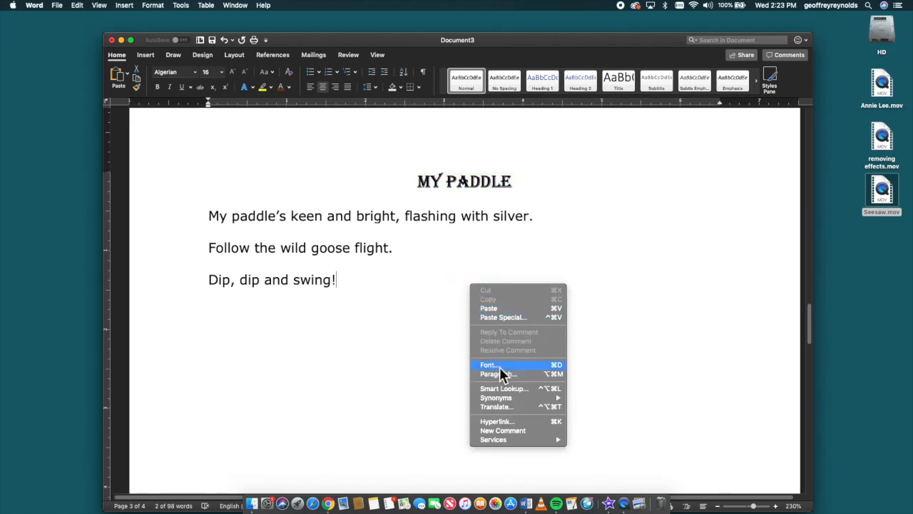
left_click(550, 367)
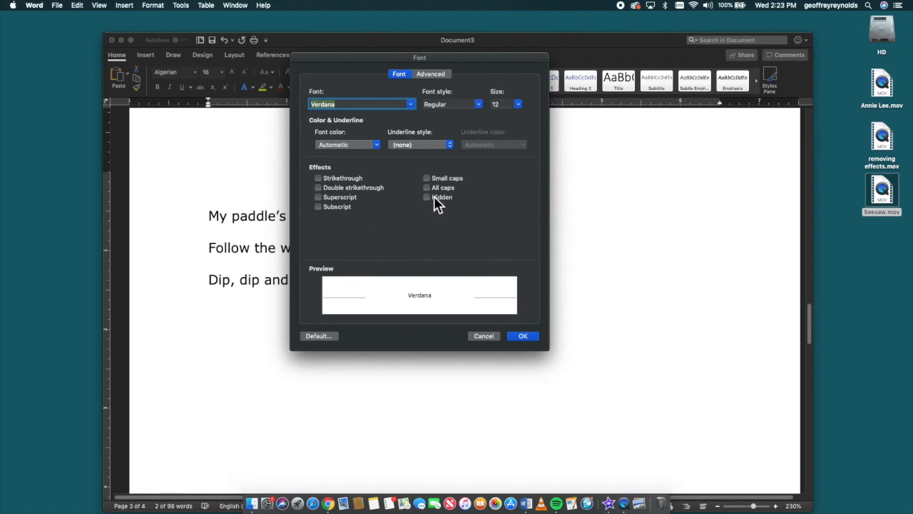
left_click_drag(463, 57, 274, 80)
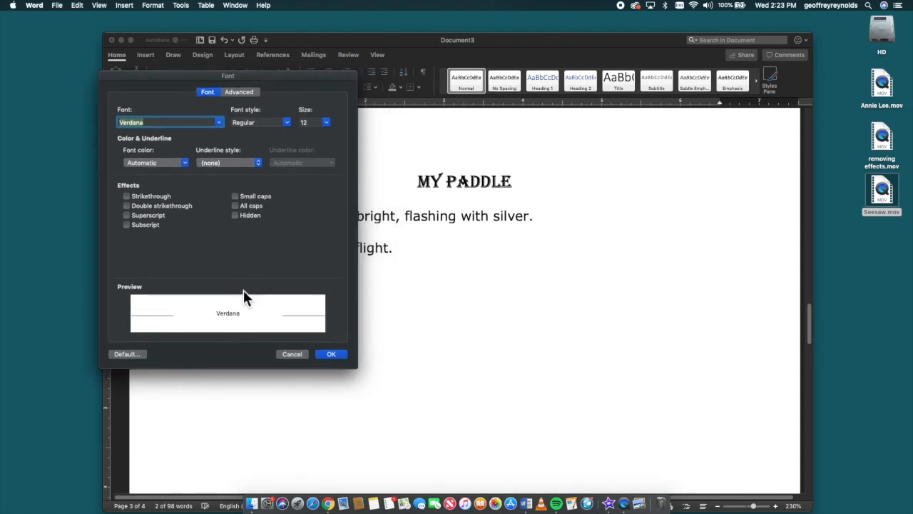
left_click(239, 209)
left_click(127, 206)
left_click(332, 354)
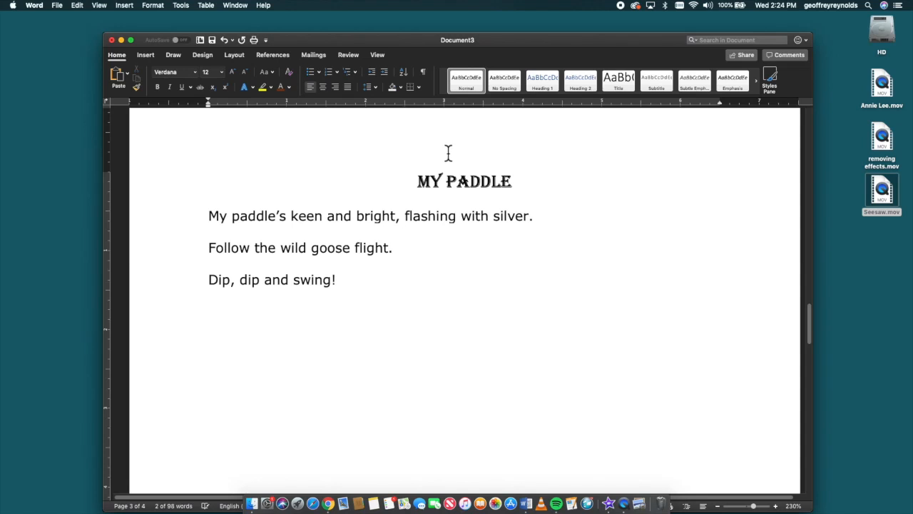
- Apply the double strikethrough font effect to the whole title "My Paddle" and deselect it
left_click_drag(532, 188, 366, 199)
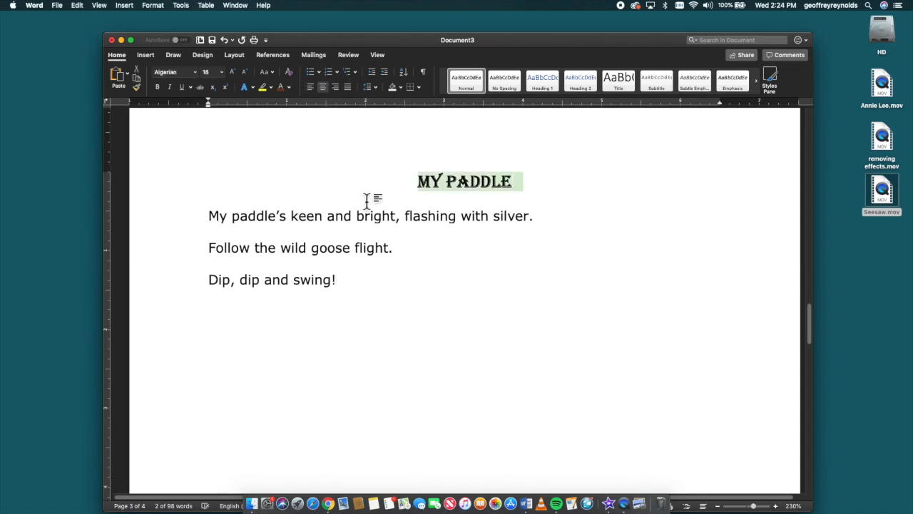
right_click(511, 186)
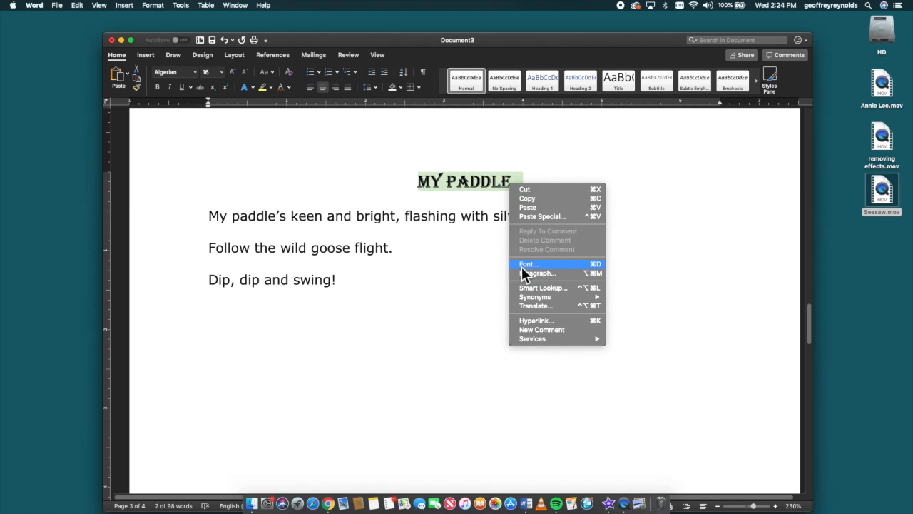
left_click(553, 265)
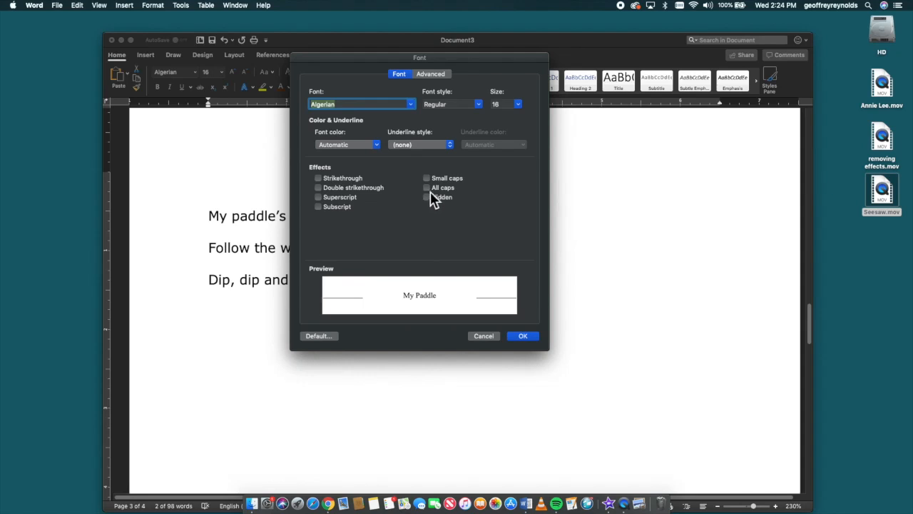
left_click(338, 189)
left_click(523, 337)
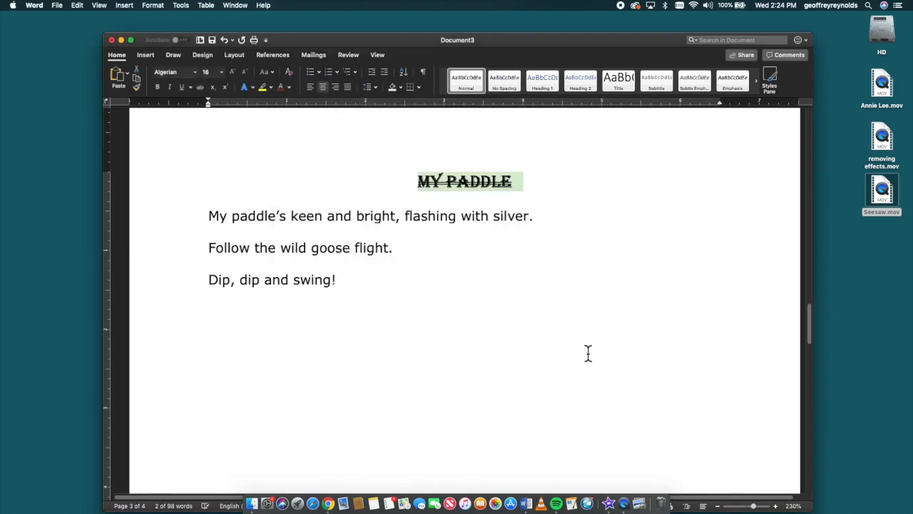
left_click(514, 341)
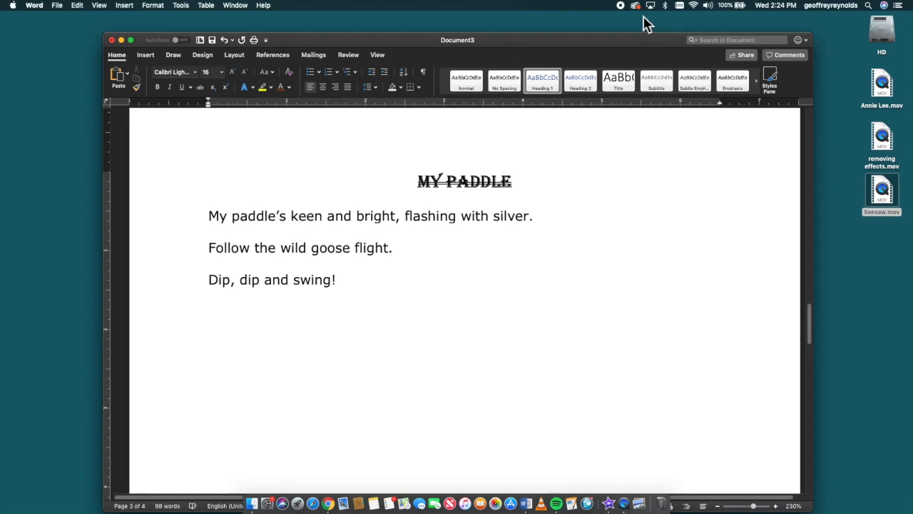
left_click(619, 8)
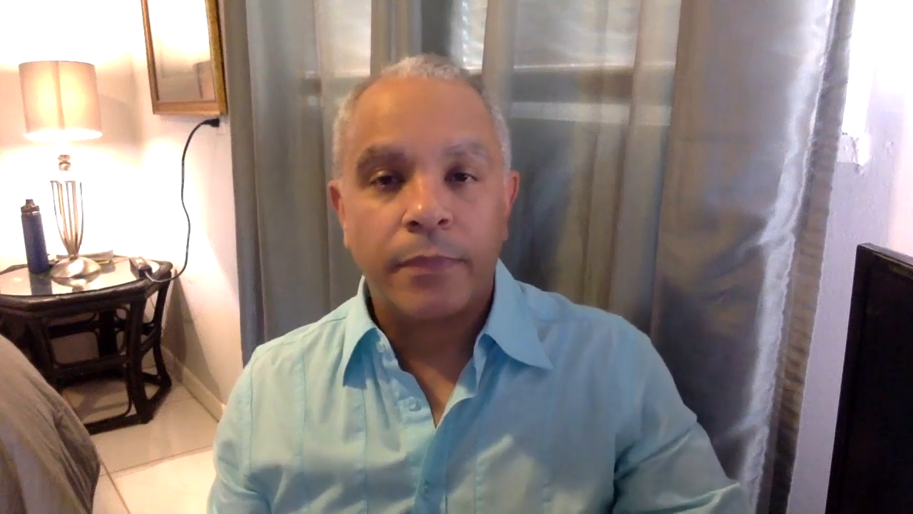